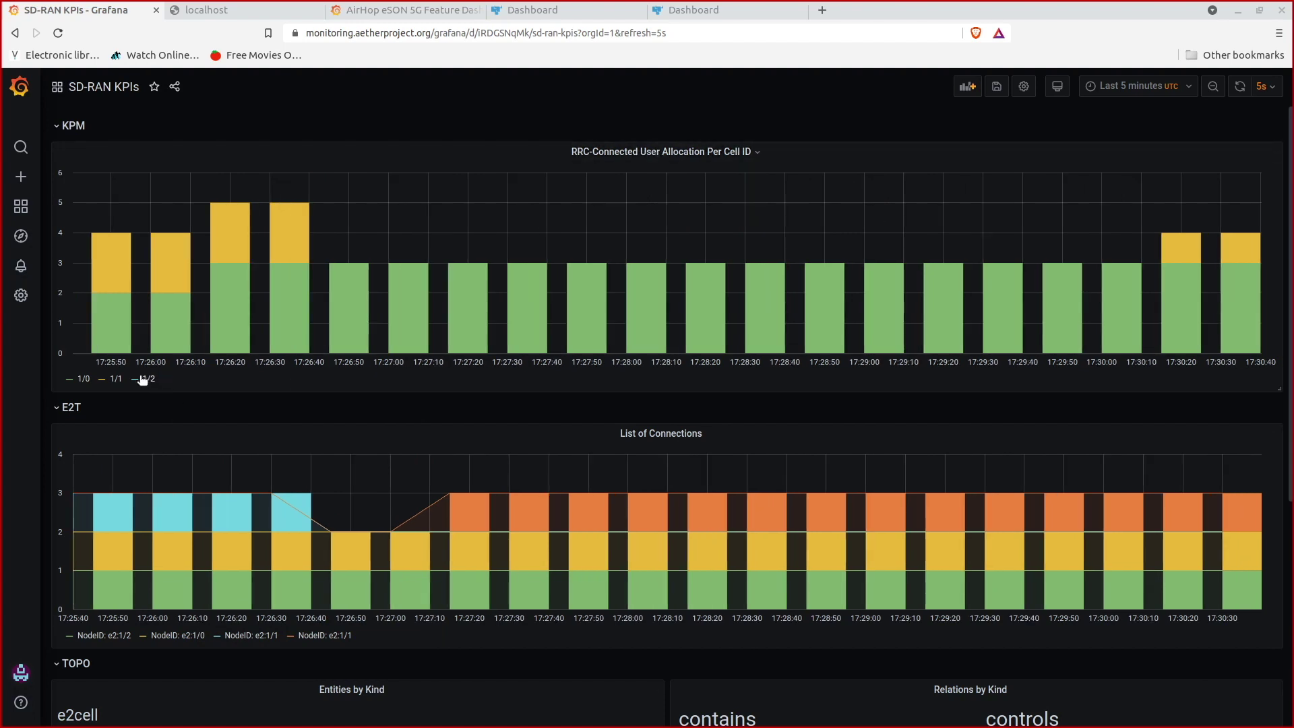
Review the E2T connections and TOPO panels of the SD-RAN KPIs dashboard and switch to the terminal
scroll(302, 361, down, 5)
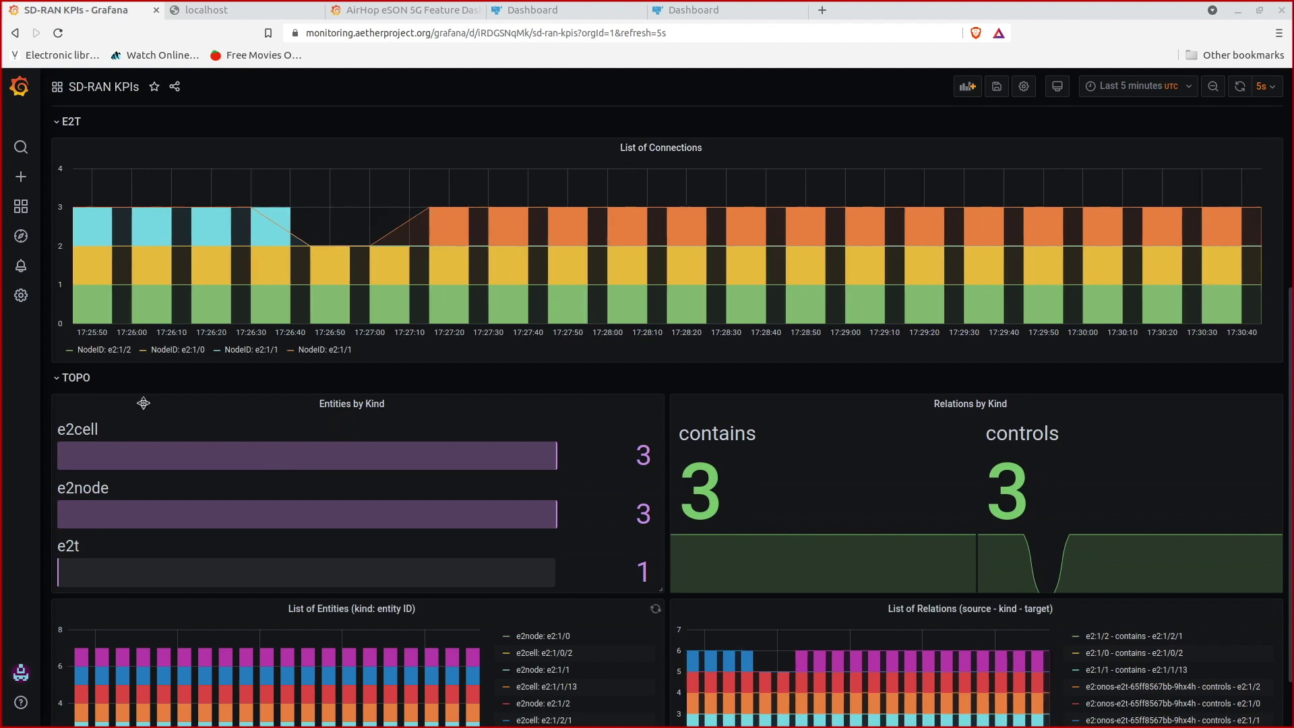
scroll(546, 419, down, 1)
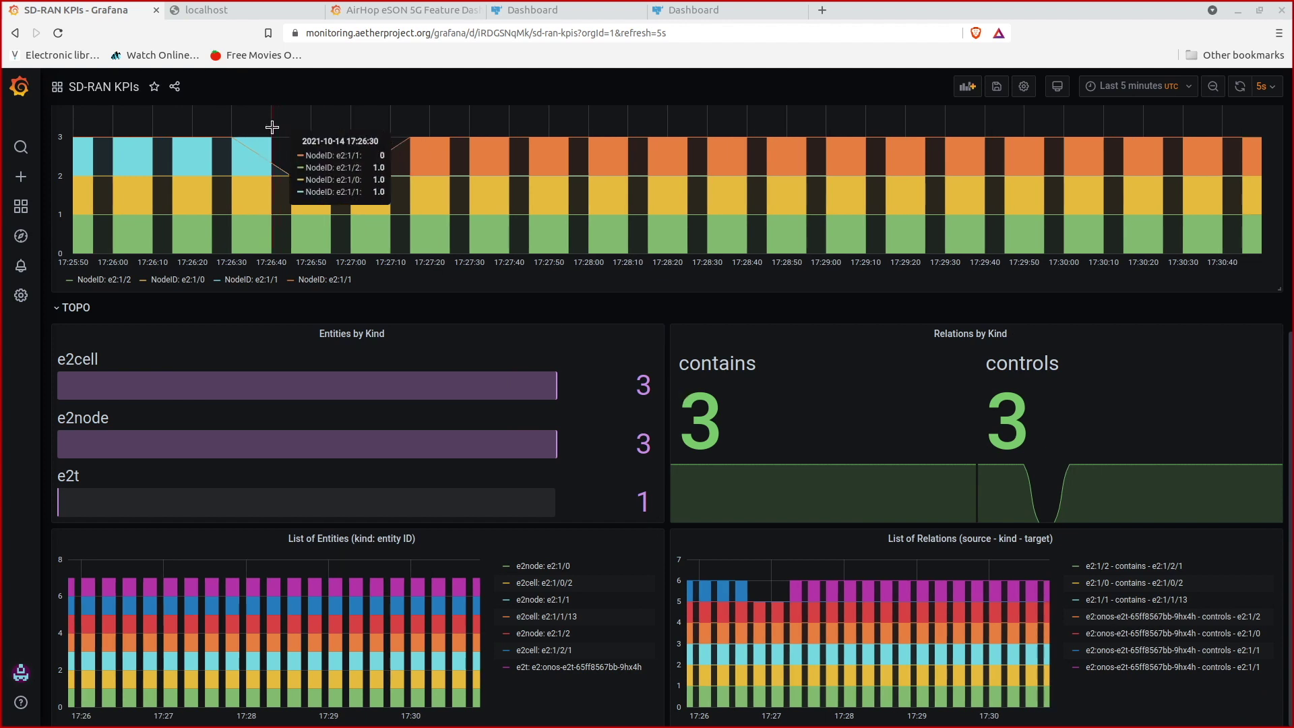
key(alt+Tab)
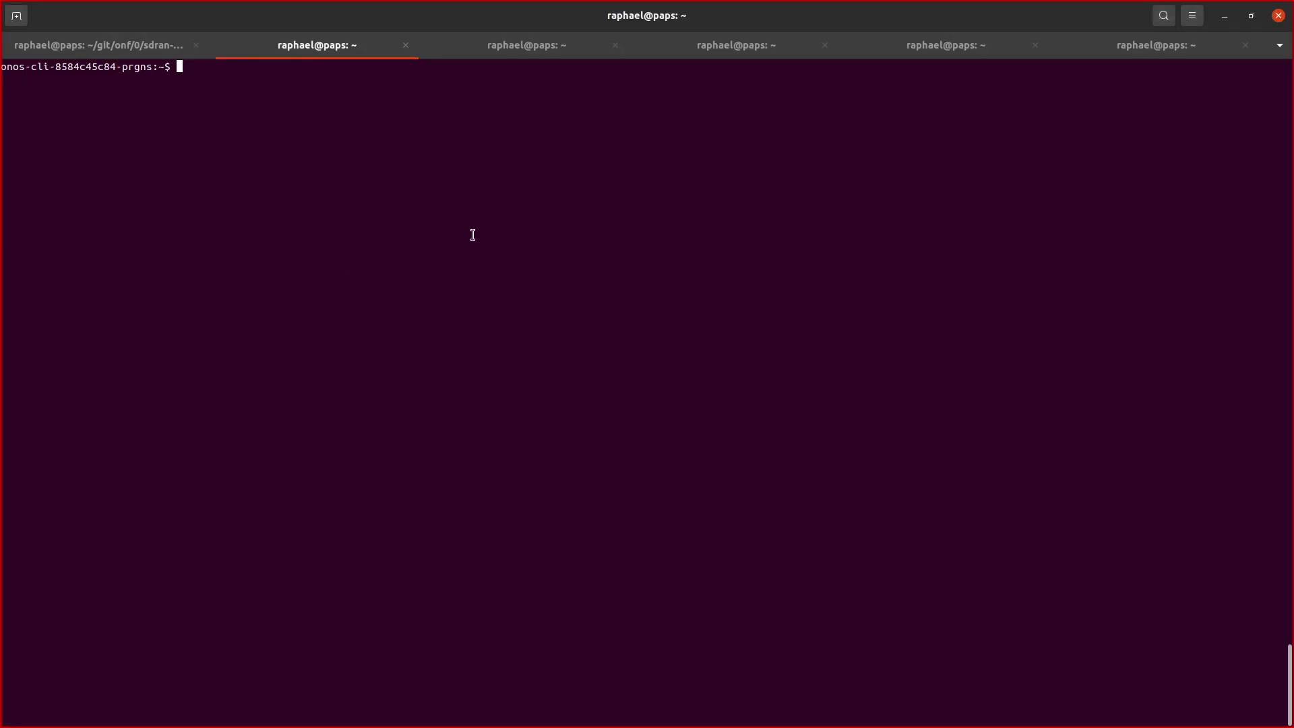
Clear the terminal and list the KPI metrics per cell with onos kpimon list metrics
text(clear)
key(Up)
key(Up)
key(Return)
List the topology entities in verbose form with onos topo get entities -v
text(o)
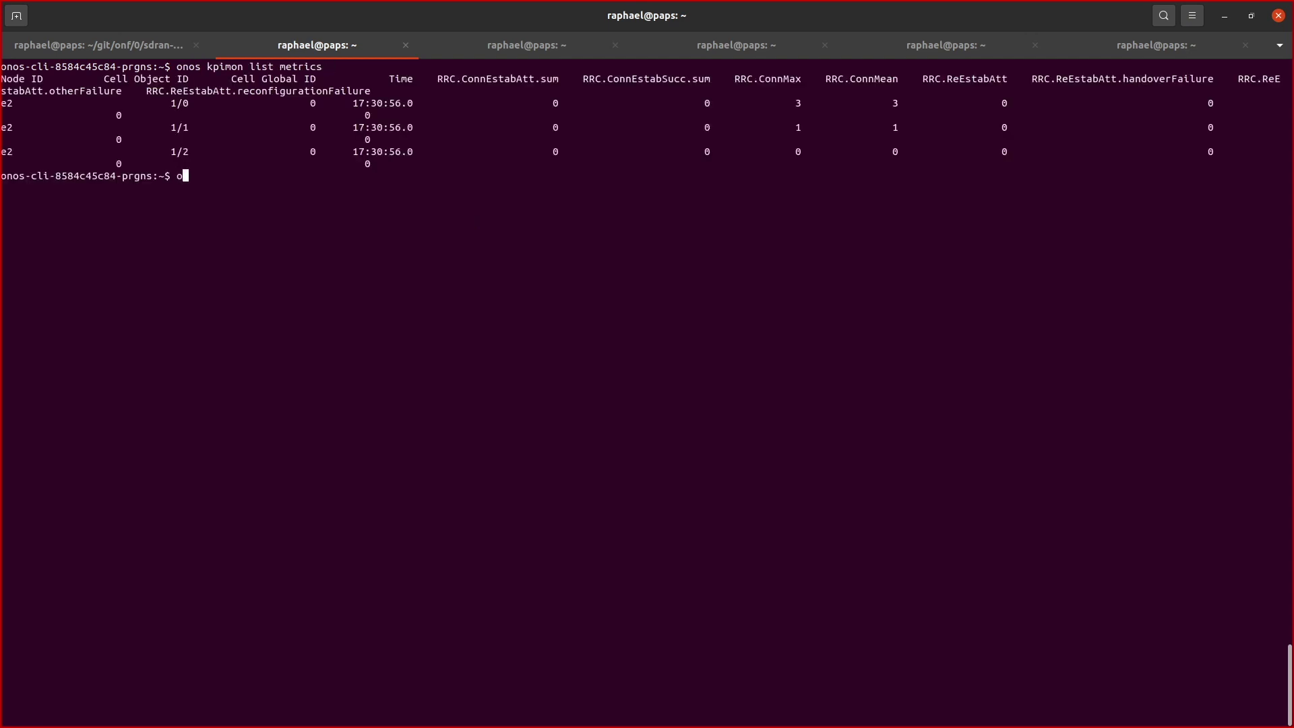
text(nos topo get entities -v)
key(Return)
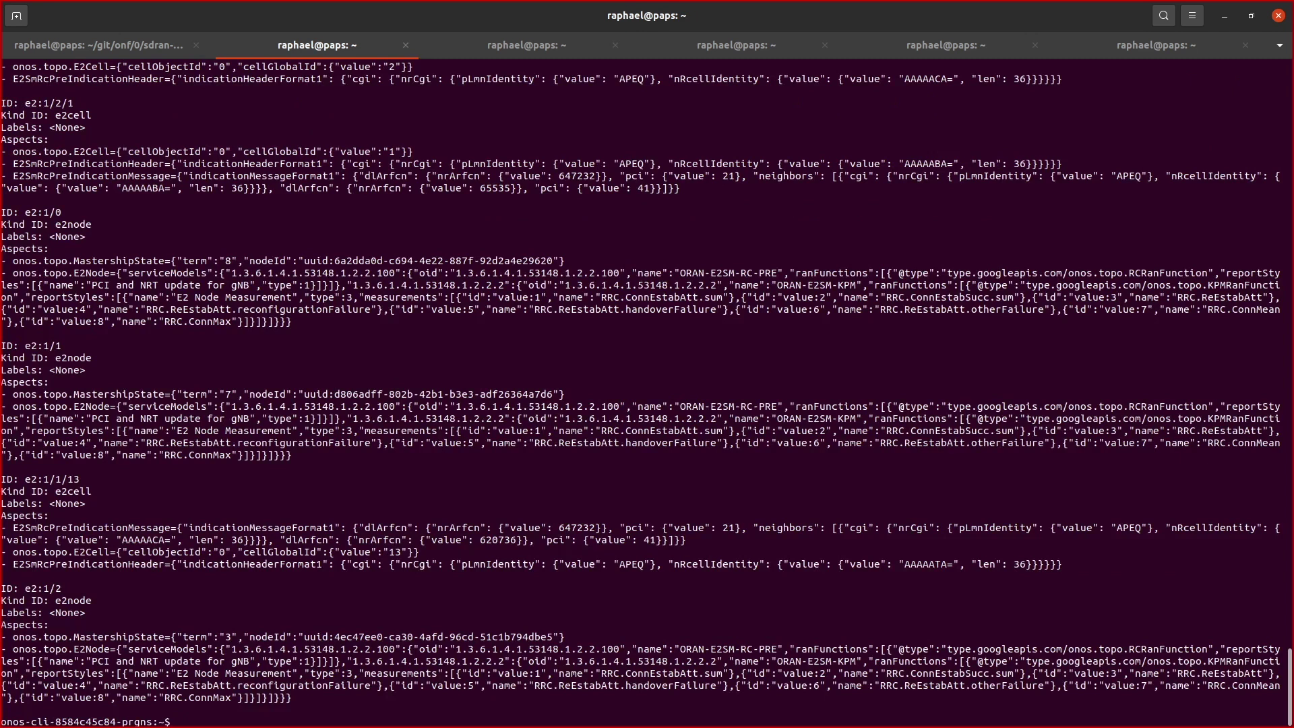
key(Return)
key(Return)
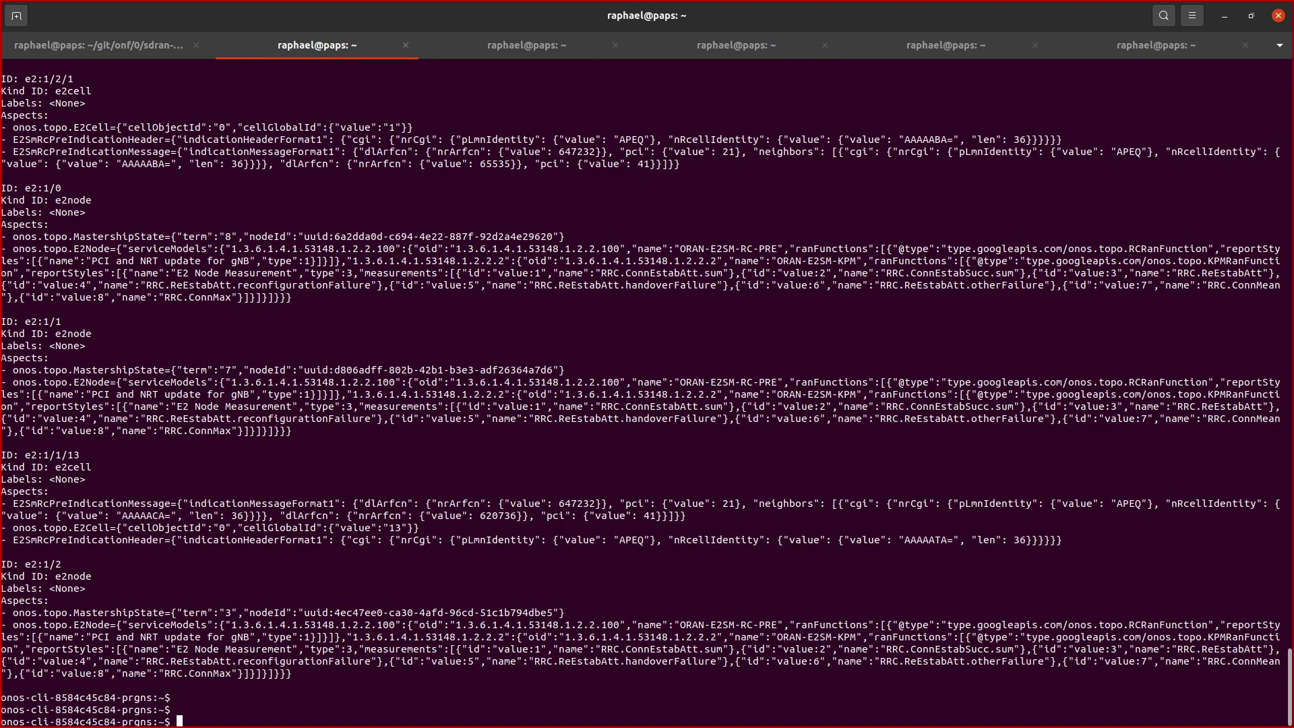
Highlight the cell and neighbor PCI values in the entity output for cells e2:1/1/13, e2:1/2/1 and e2:1/0/2
drag(716, 503, 736, 503)
drag(640, 519, 667, 517)
drag(706, 152, 737, 152)
drag(632, 165, 662, 165)
scroll(703, 282, up, 6)
drag(708, 237, 736, 237)
drag(637, 249, 656, 248)
click(654, 282)
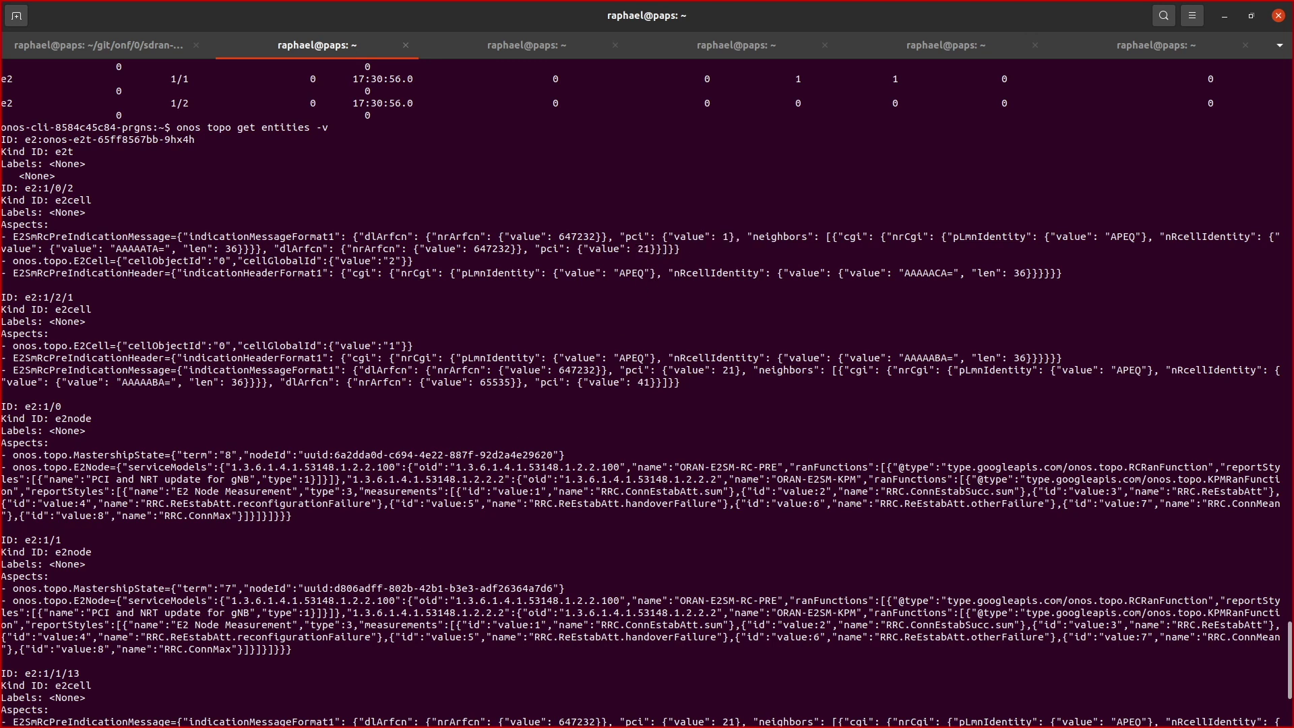
Show the terminal session watching the aether-sdran pods and point out the pod list
key(ctrl+Page_Up)
drag(433, 224, 433, 81)
click(432, 81)
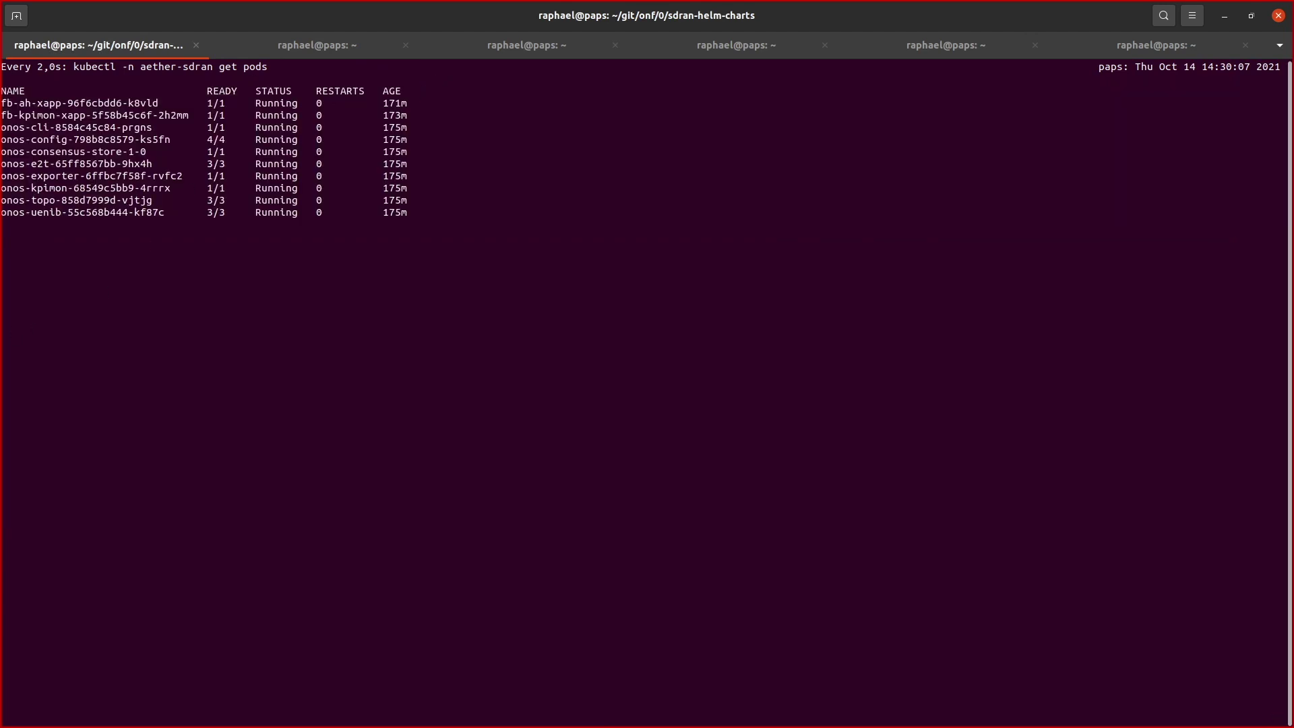
Switch back to the Grafana dashboard and review its E2T connections and TOPO panels again
key(alt+Tab)
scroll(643, 387, up, 5)
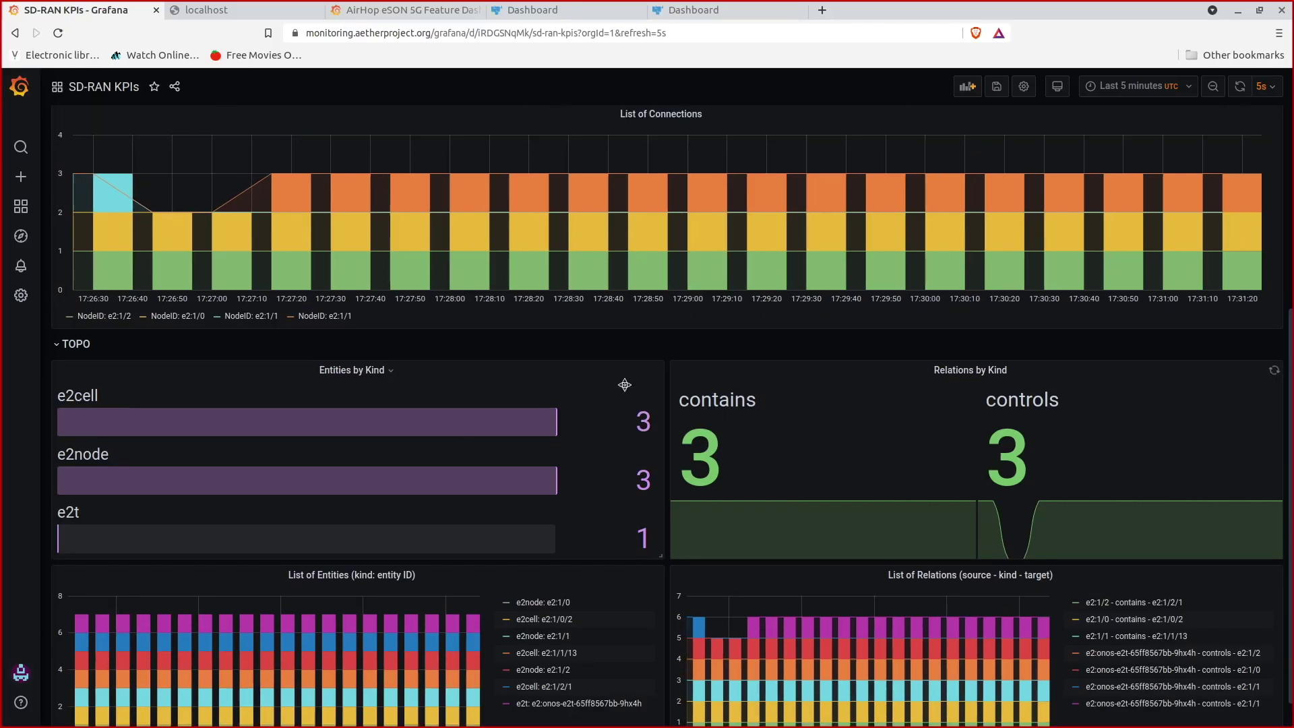
scroll(643, 386, up, 1)
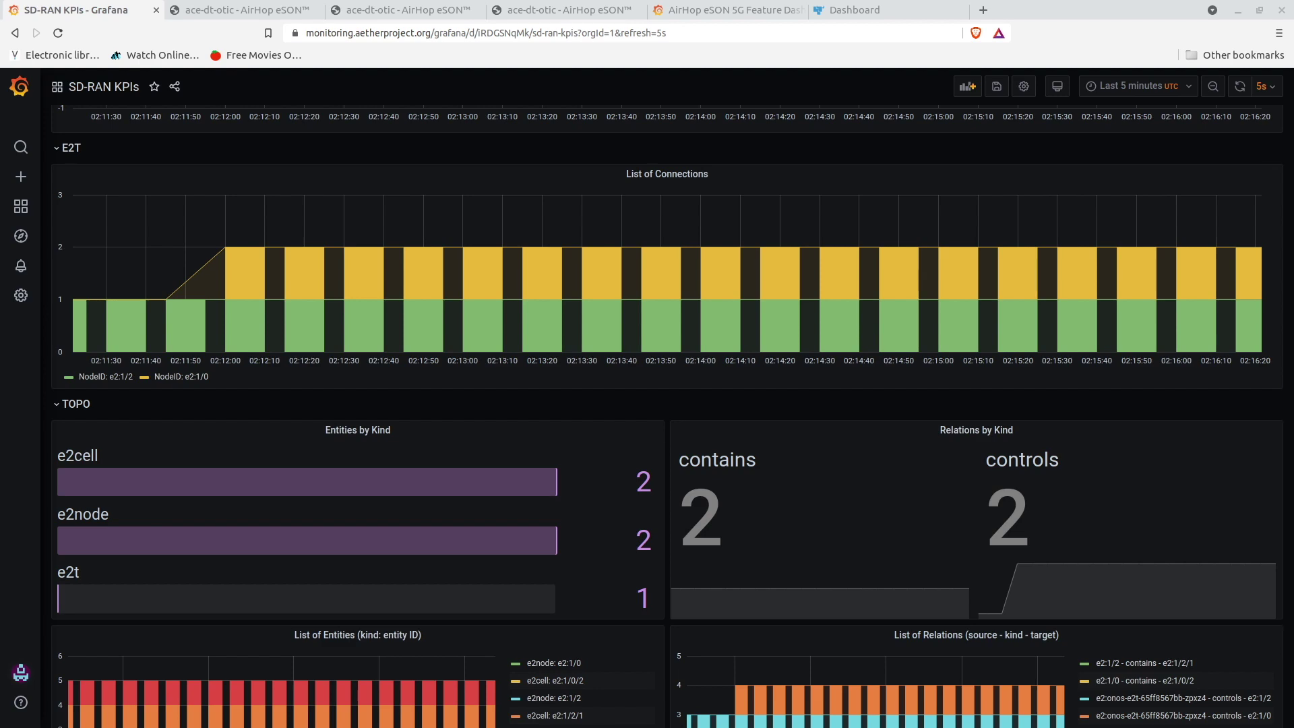
Highlight the node ID of connection e2:1/2 in the terminal, and return to Grafana to examine the topology panels
key(alt+Tab)
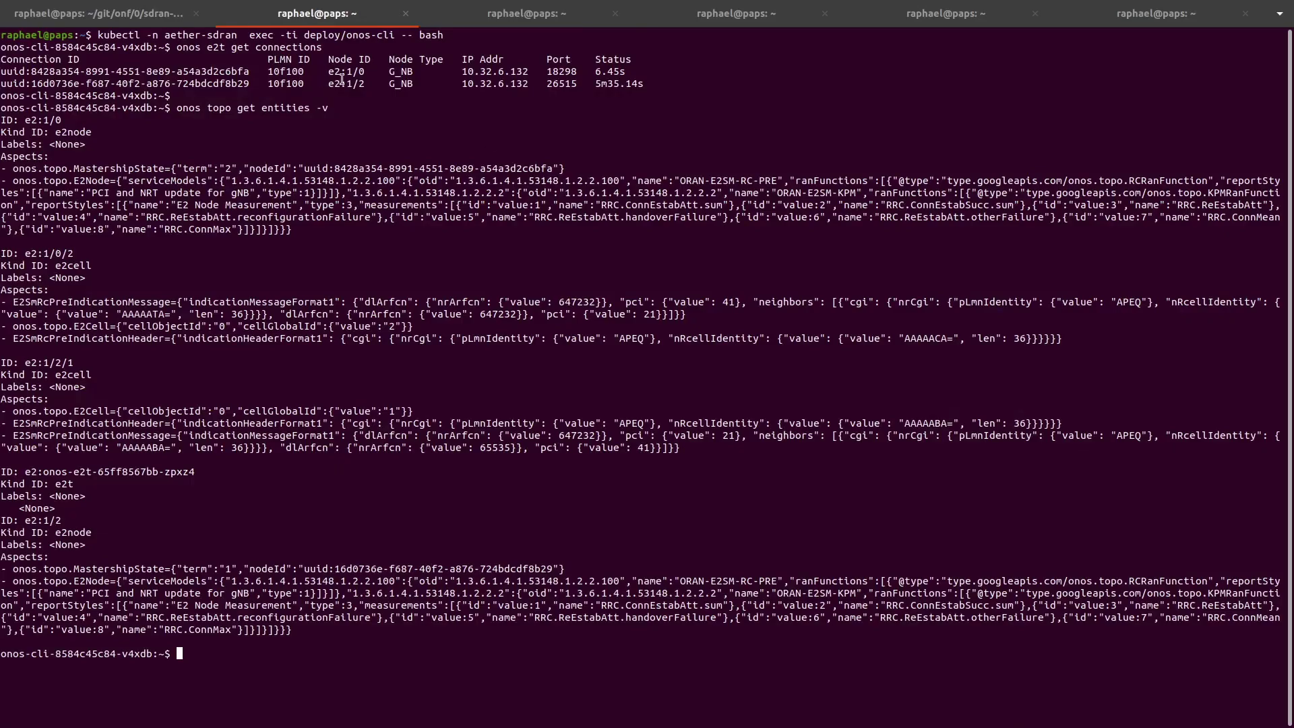
drag(347, 83, 365, 83)
key(alt+Tab)
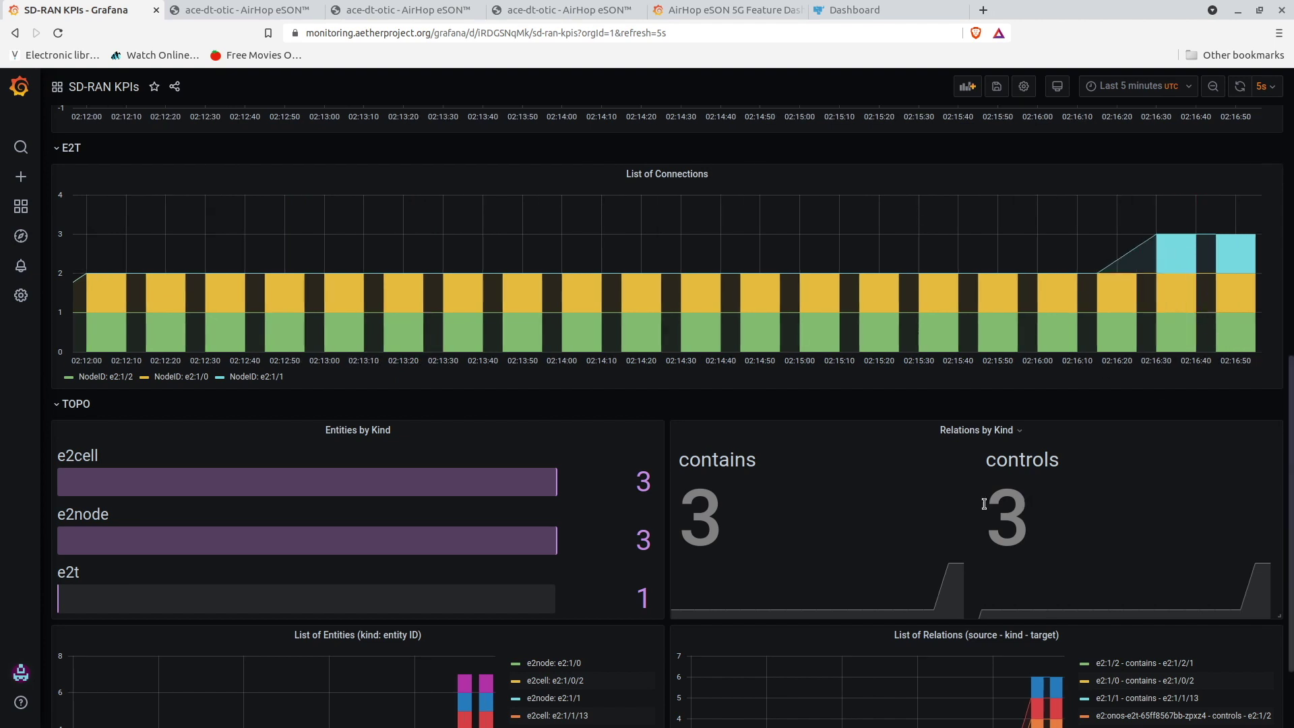
scroll(730, 482, down, 3)
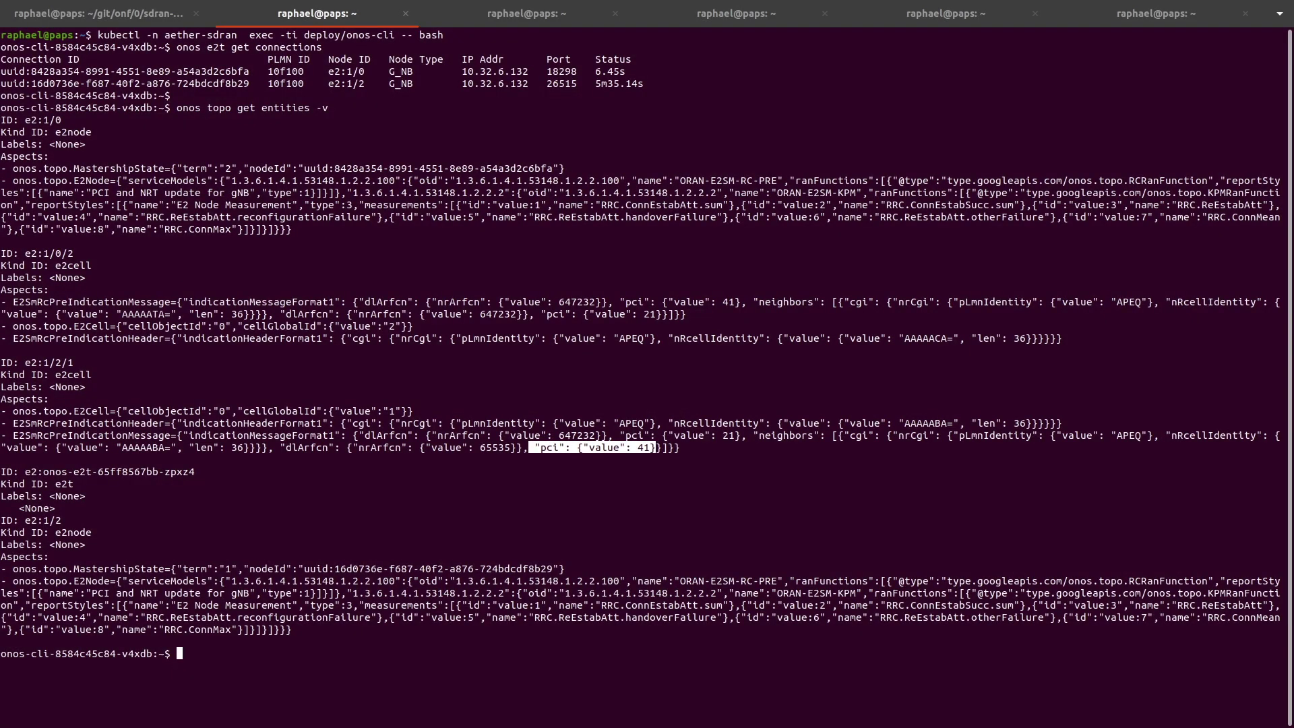
Run onos e2t get connections again in the terminal and highlight node ID 1/0 in the new output
key(Up)
key(Up)
key(Return)
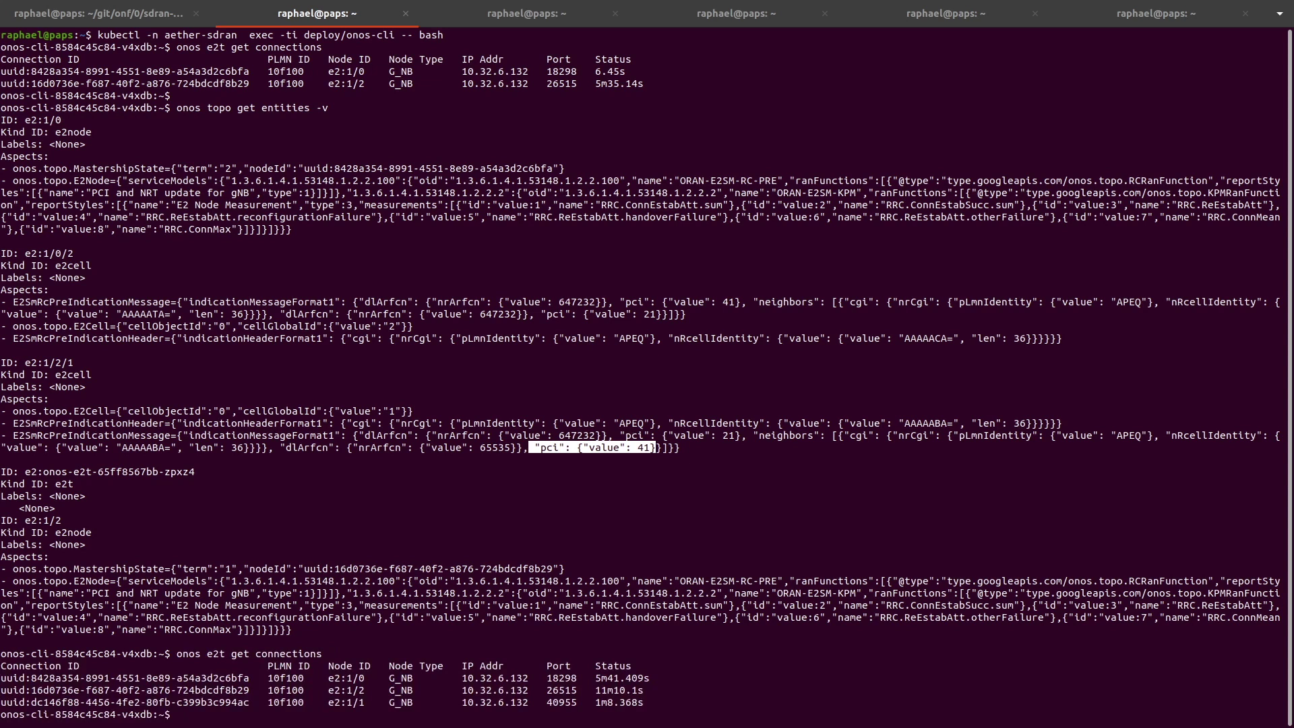
click(346, 678)
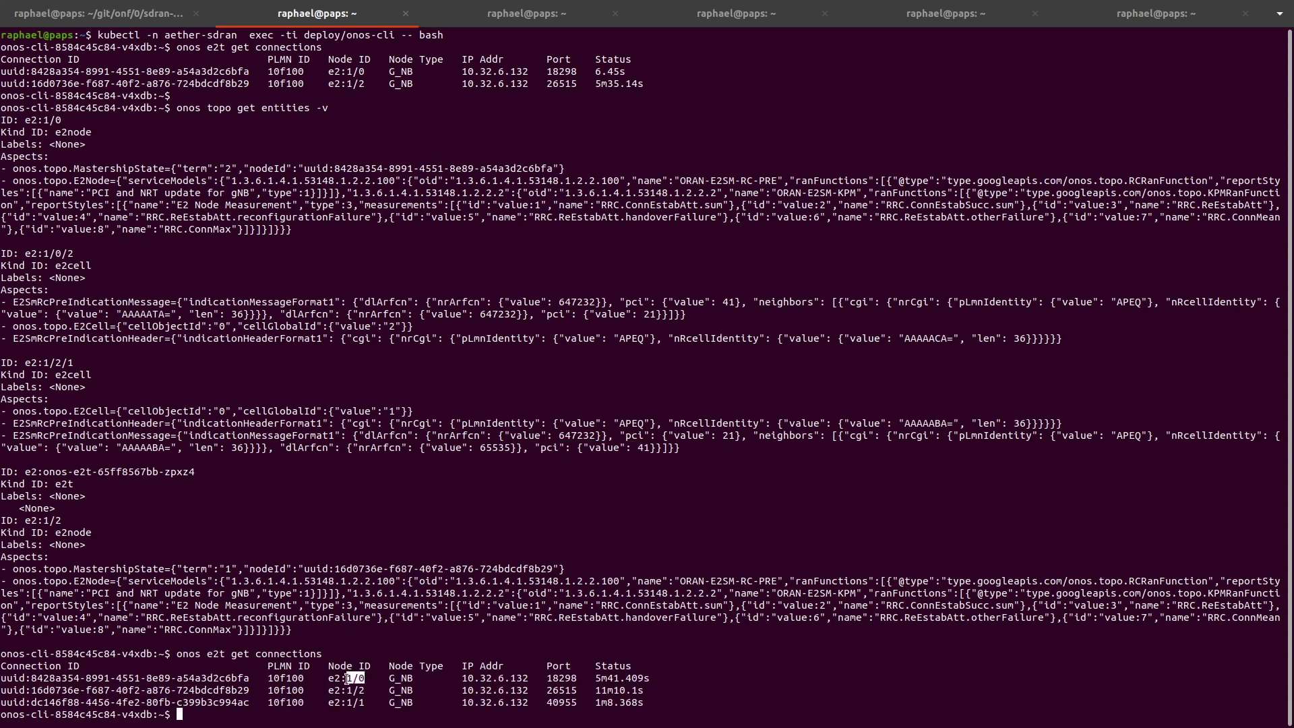